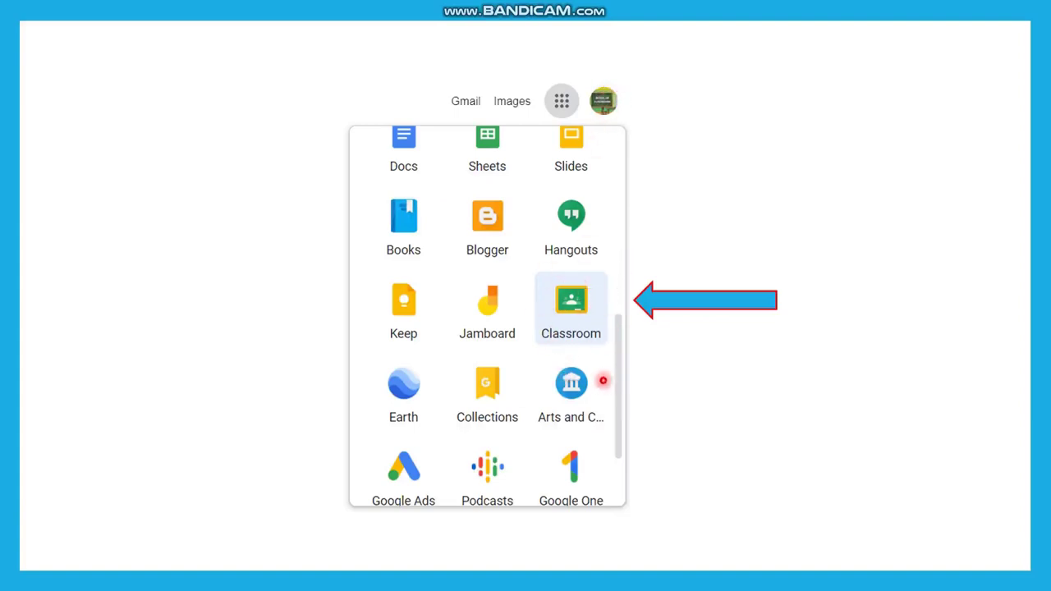
left_click(575, 326)
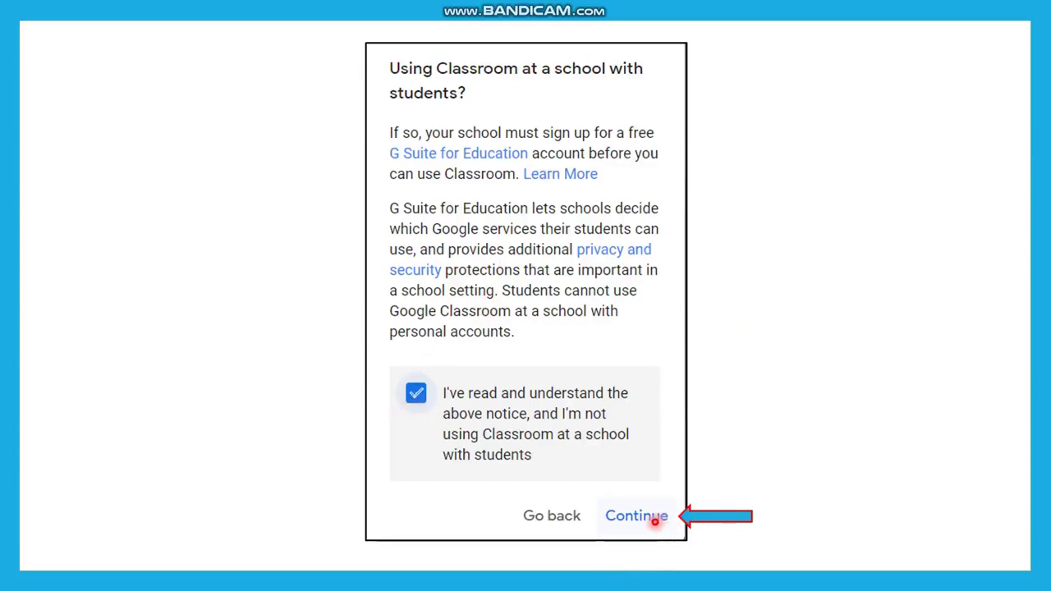
left_click(637, 515)
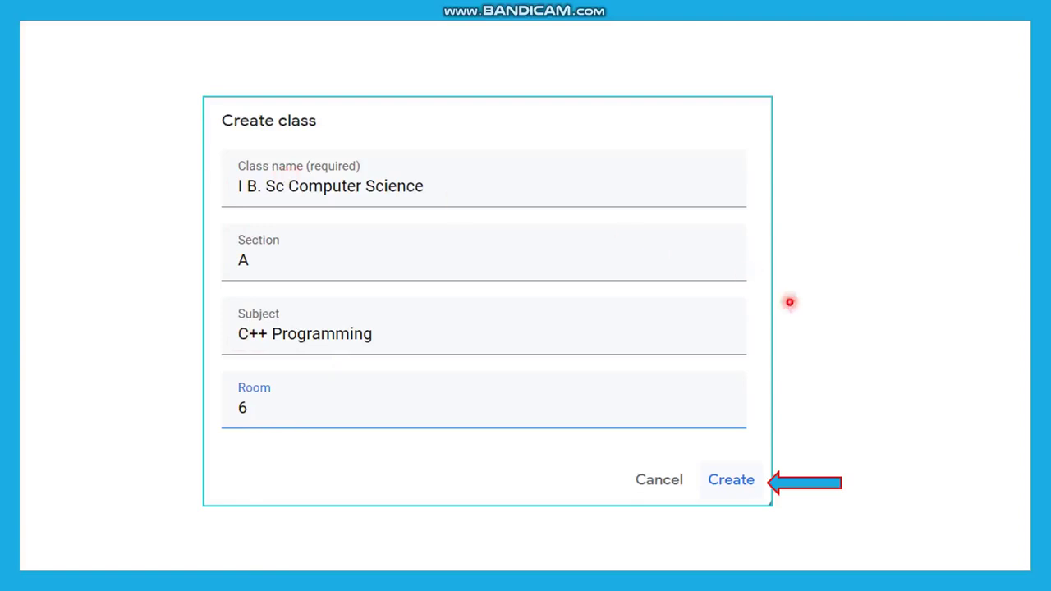
left_click(731, 479)
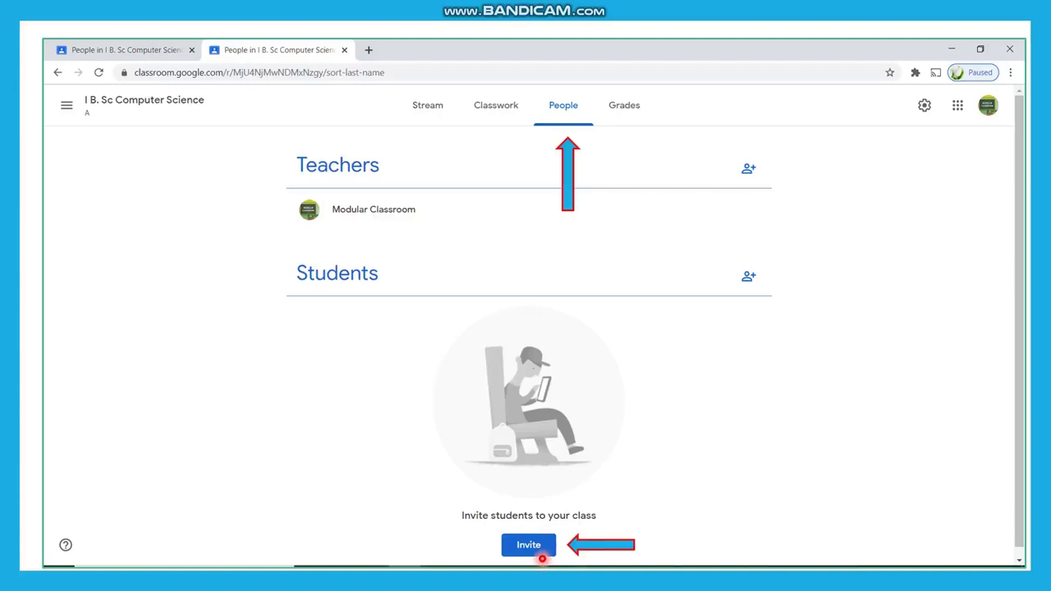
left_click(535, 545)
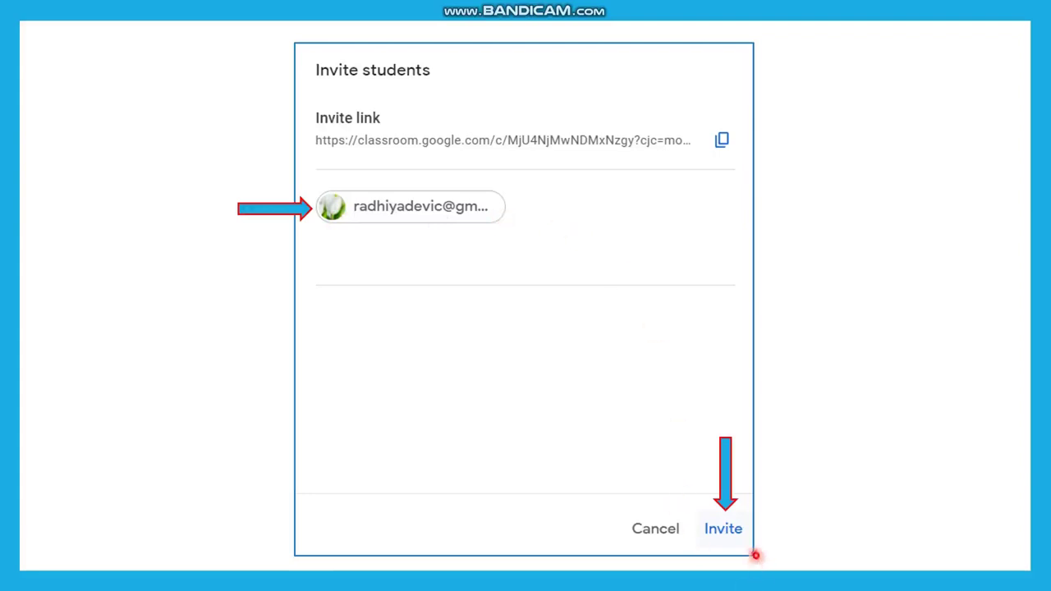
left_click(731, 535)
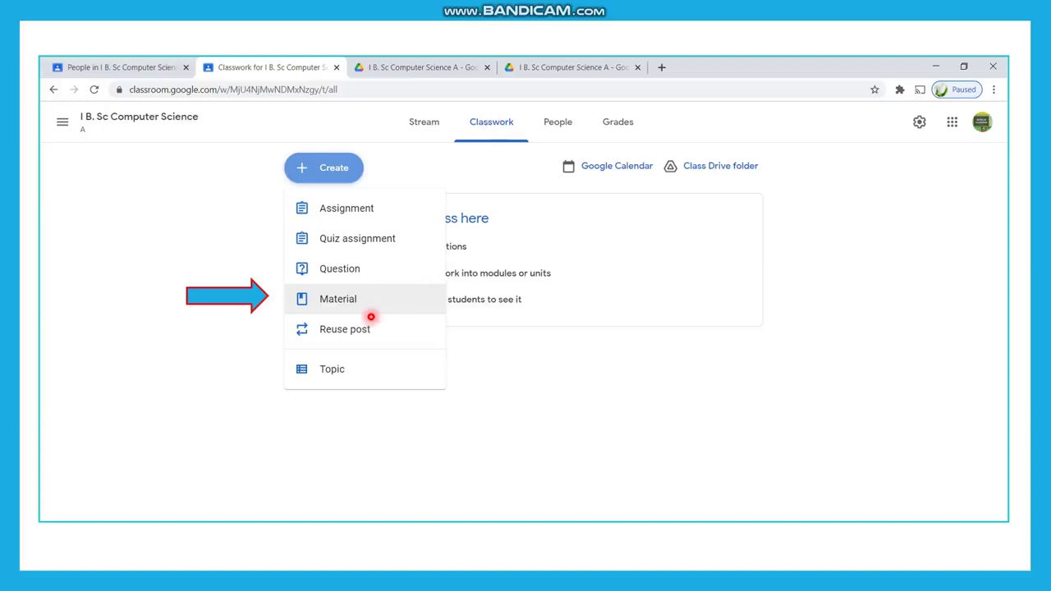
left_click(369, 307)
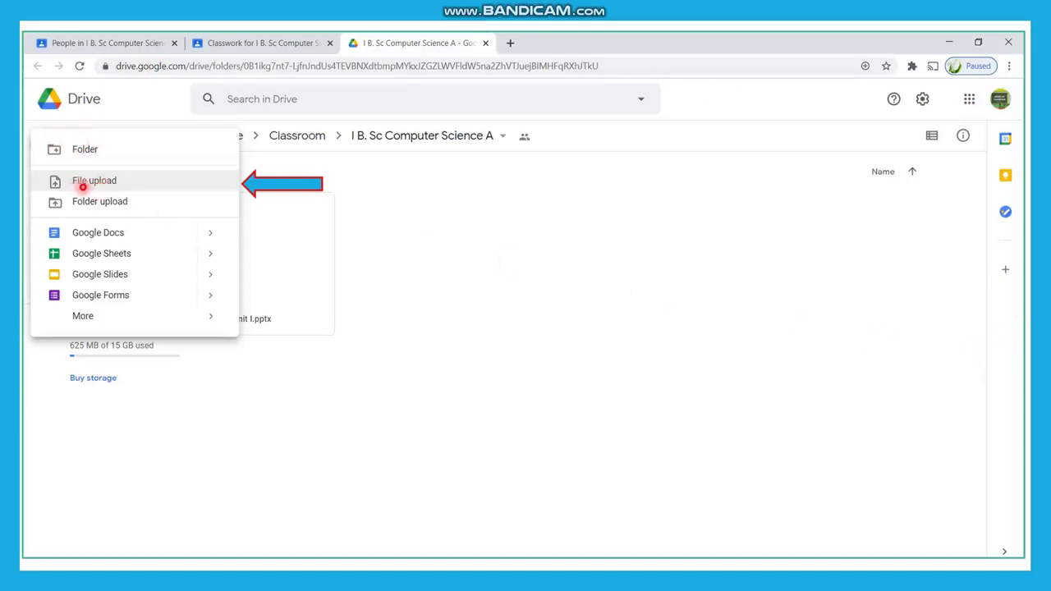
left_click(178, 185)
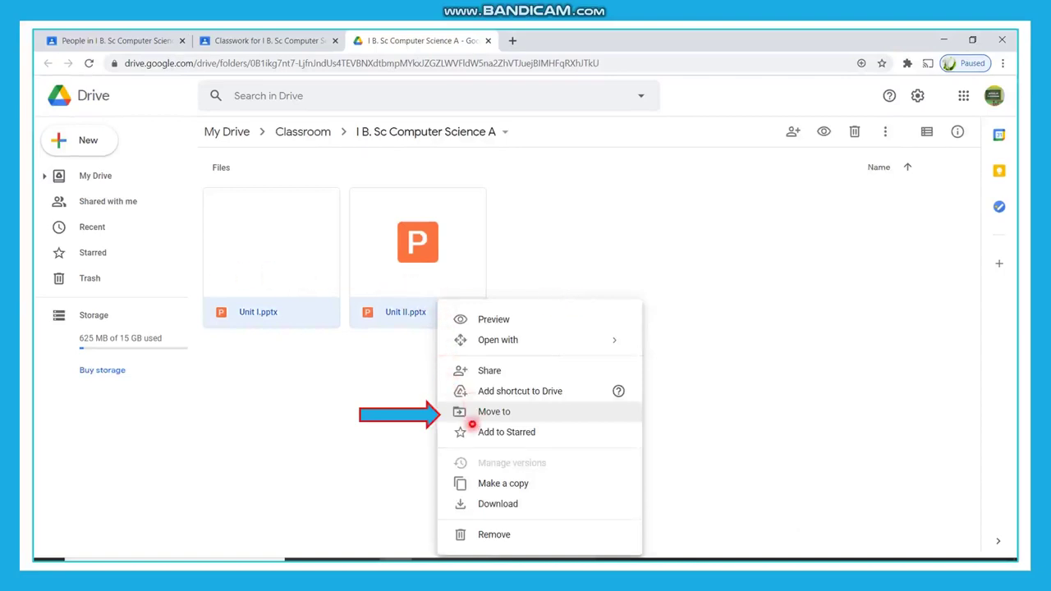
left_click(466, 411)
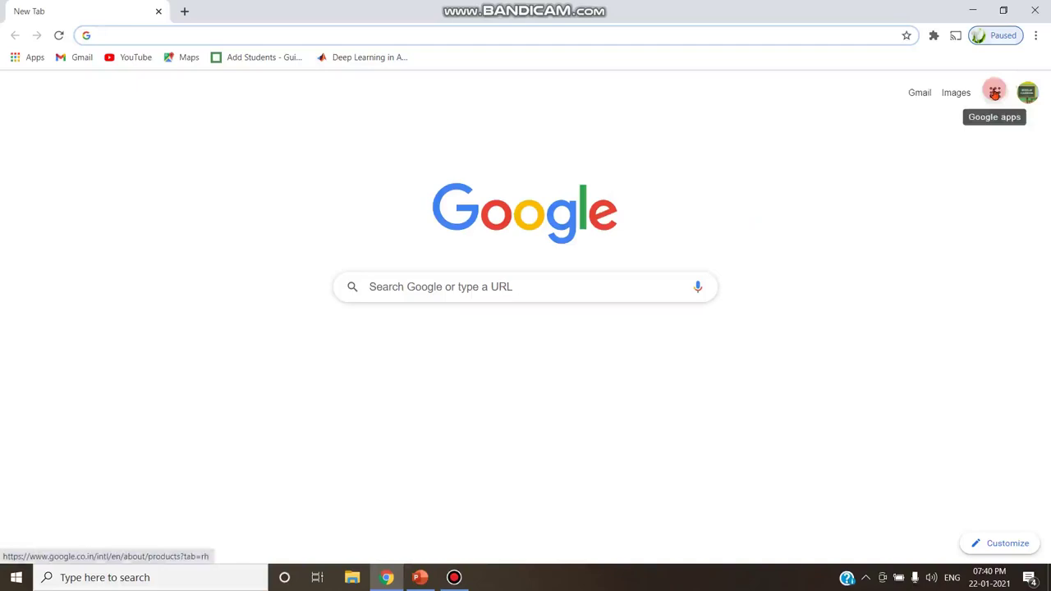
Open Google Classroom from the list of Google apps
left_click(994, 93)
scroll(1021, 227, "down", 5)
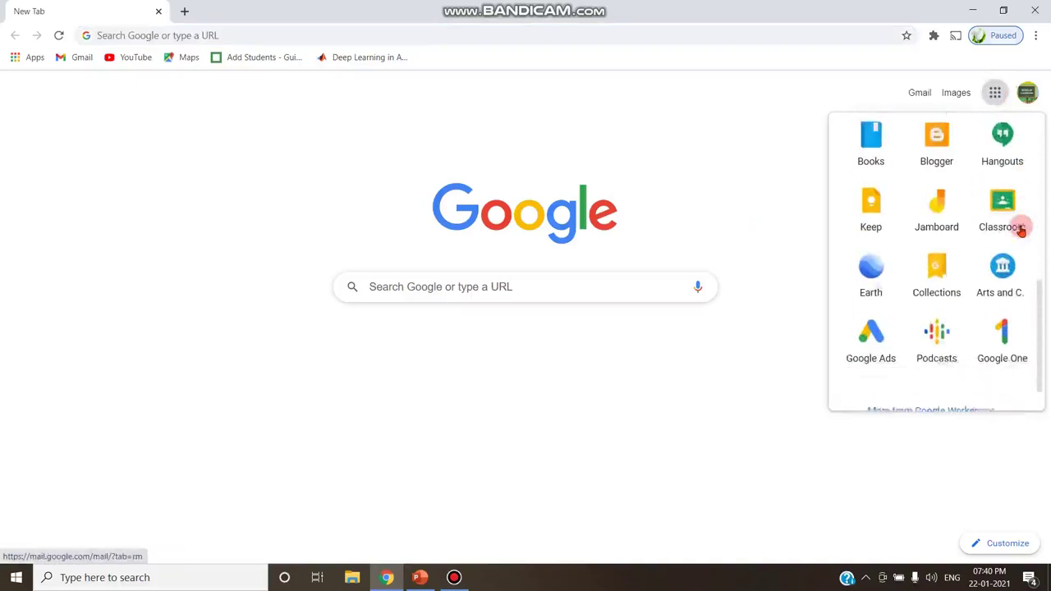
left_click(1003, 173)
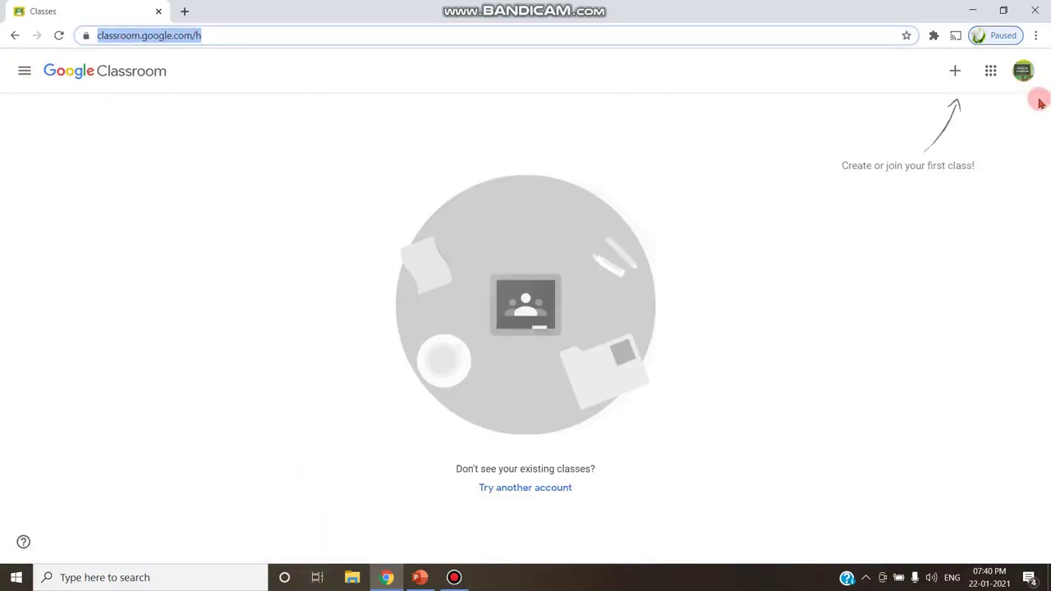
Start creating a new class and accept the notice about not using Classroom at a school with students
left_click(952, 73)
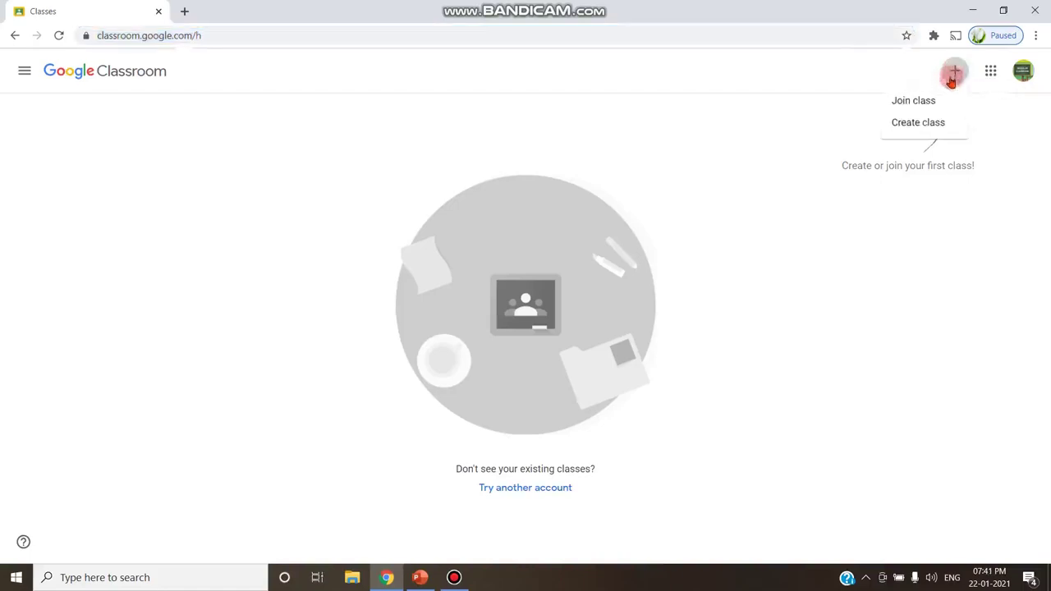
left_click(939, 125)
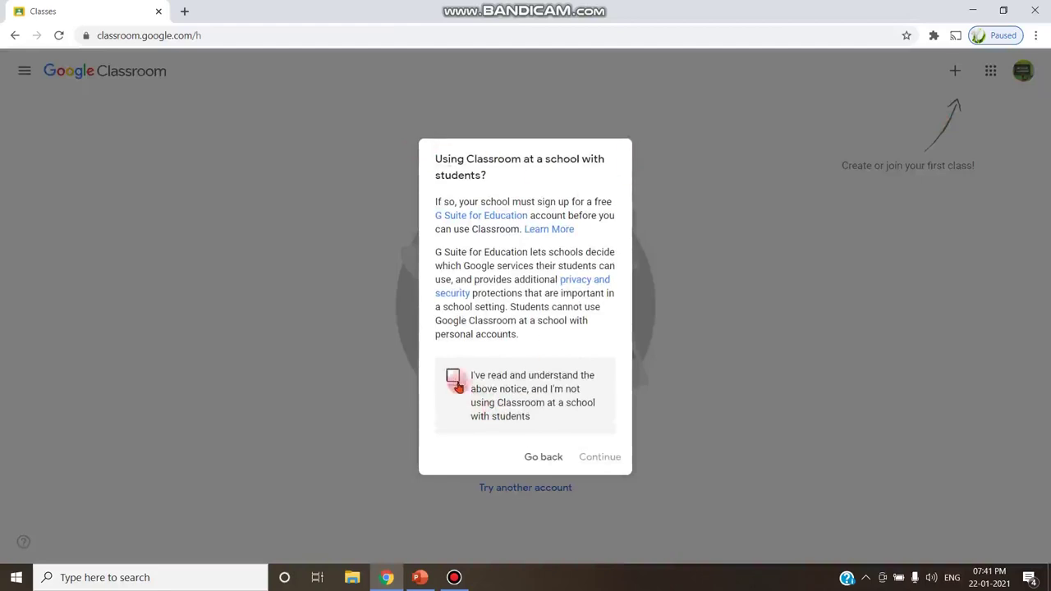
double_click(452, 379)
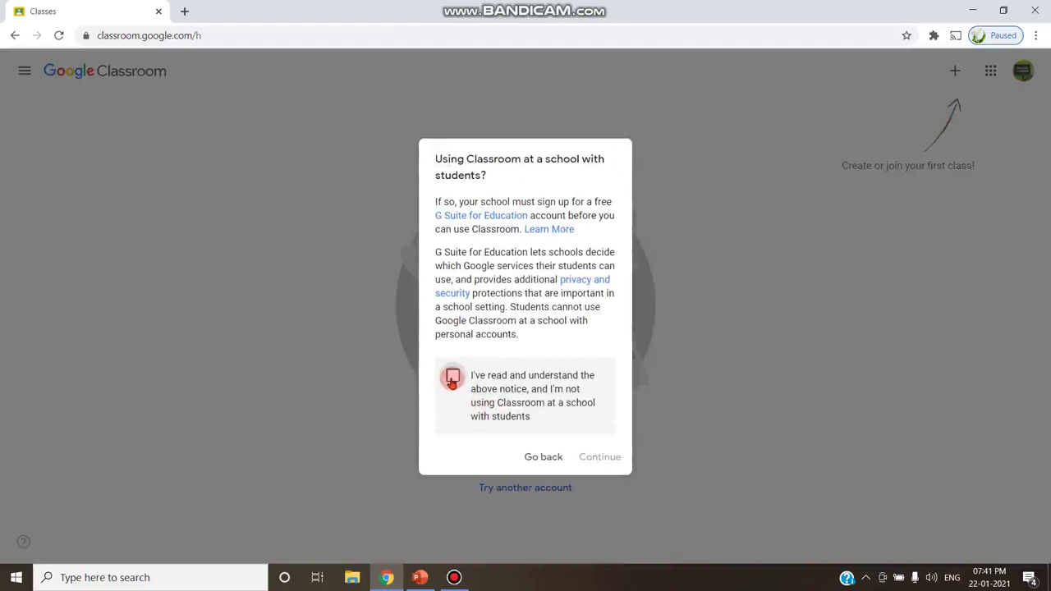
left_click(452, 379)
left_click(599, 463)
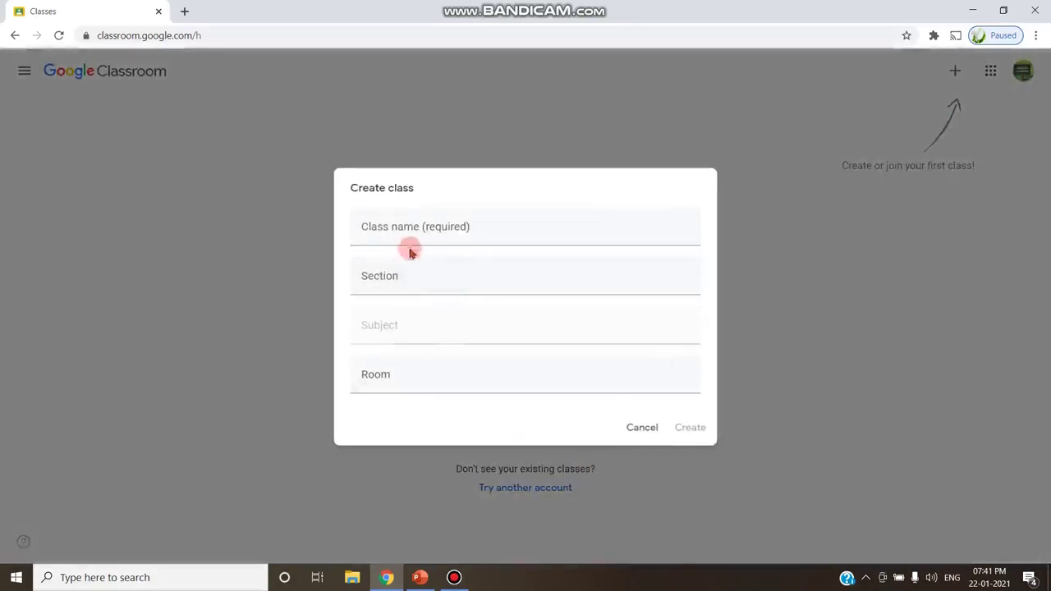
Create the class with name I BCA, section A, subject C++ and room 5
left_click(404, 233)
type("D")
key("BackSpace")
type("I")
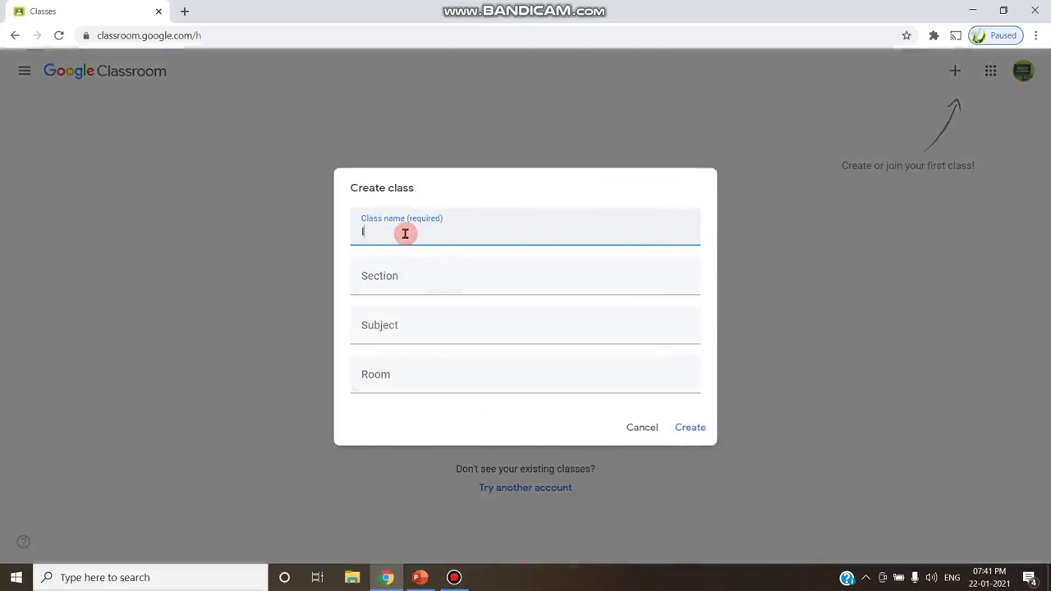
type(" BCA")
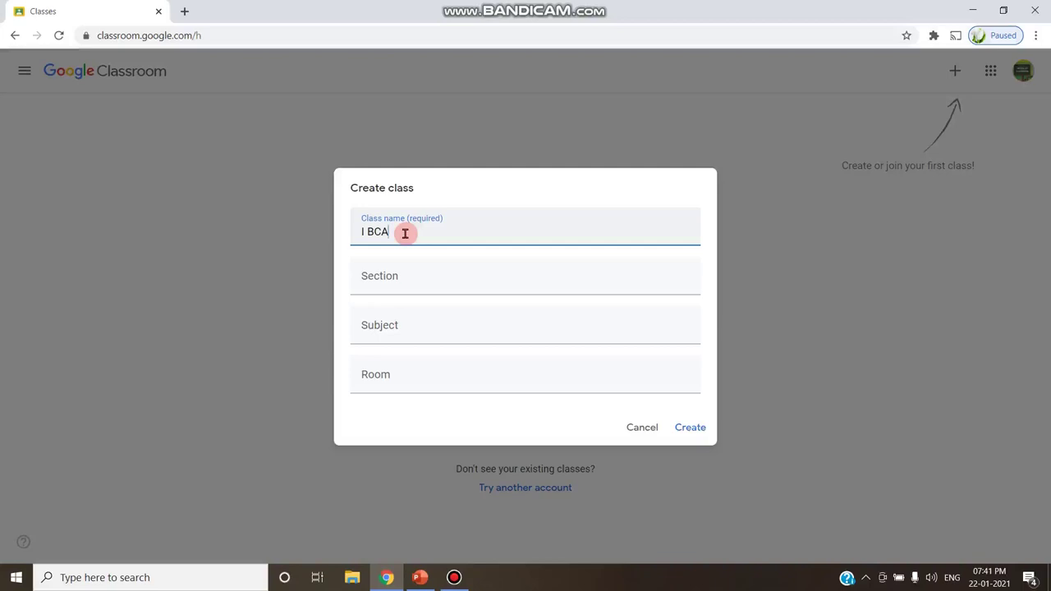
left_click(408, 286)
type("A")
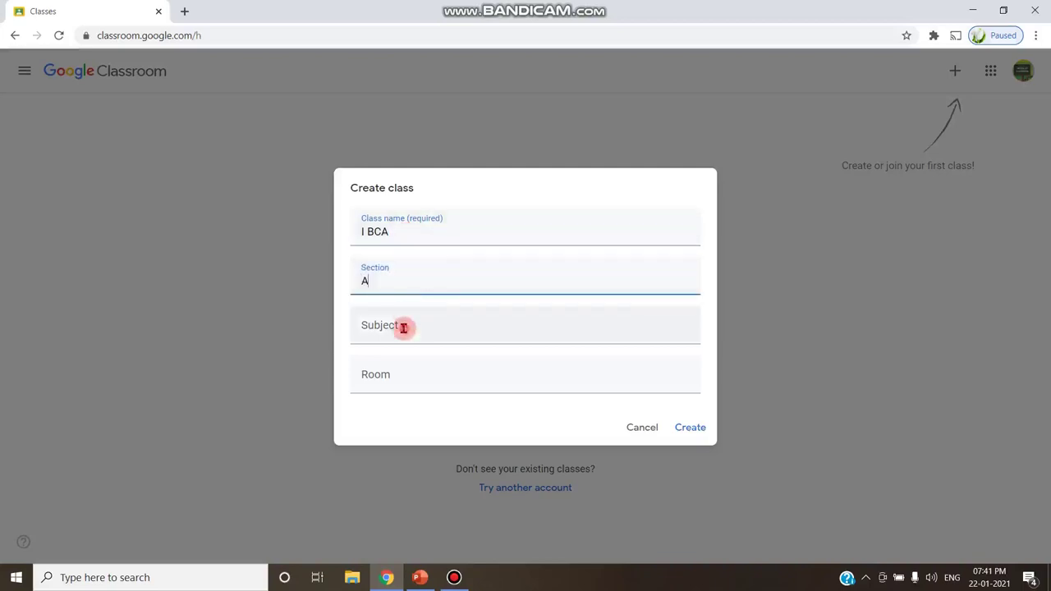
left_click(403, 327)
type("C++")
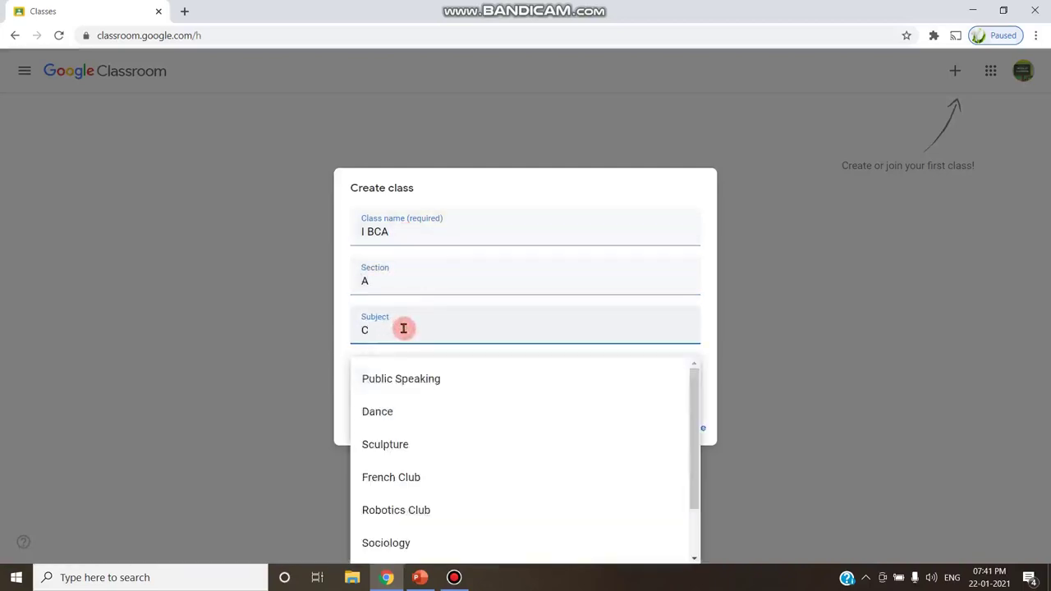
left_click(381, 388)
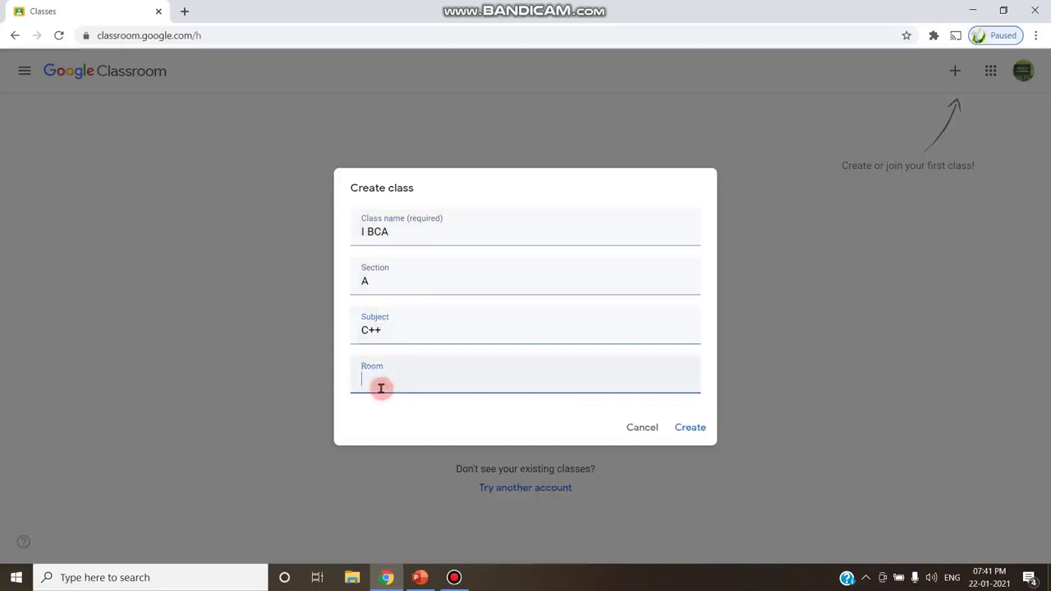
type("5")
left_click(683, 426)
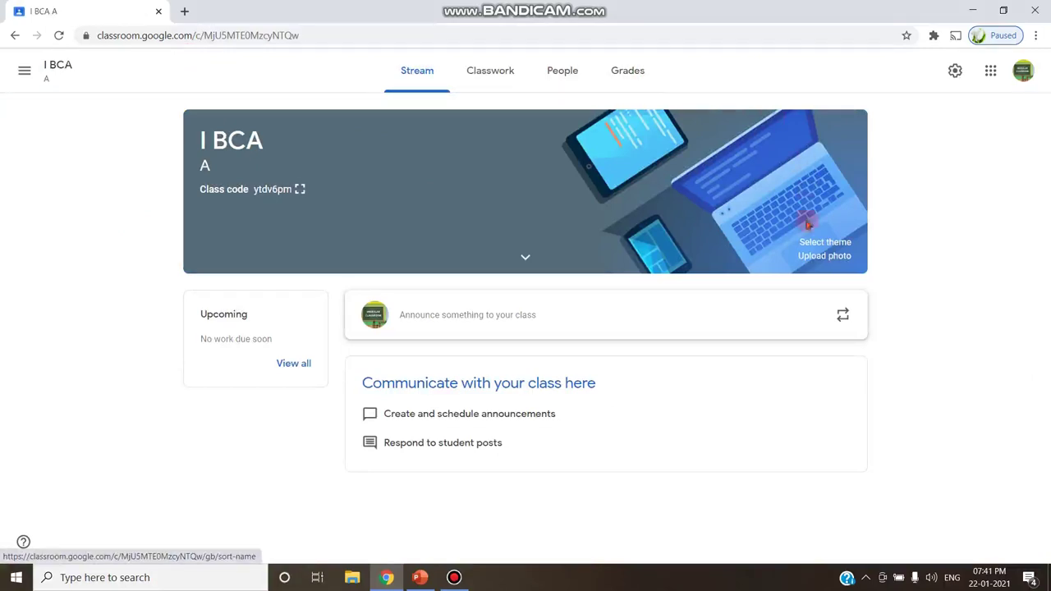
Change the class theme to the grey General gallery image with the orange book, pink glasses and newspaper
left_click(817, 245)
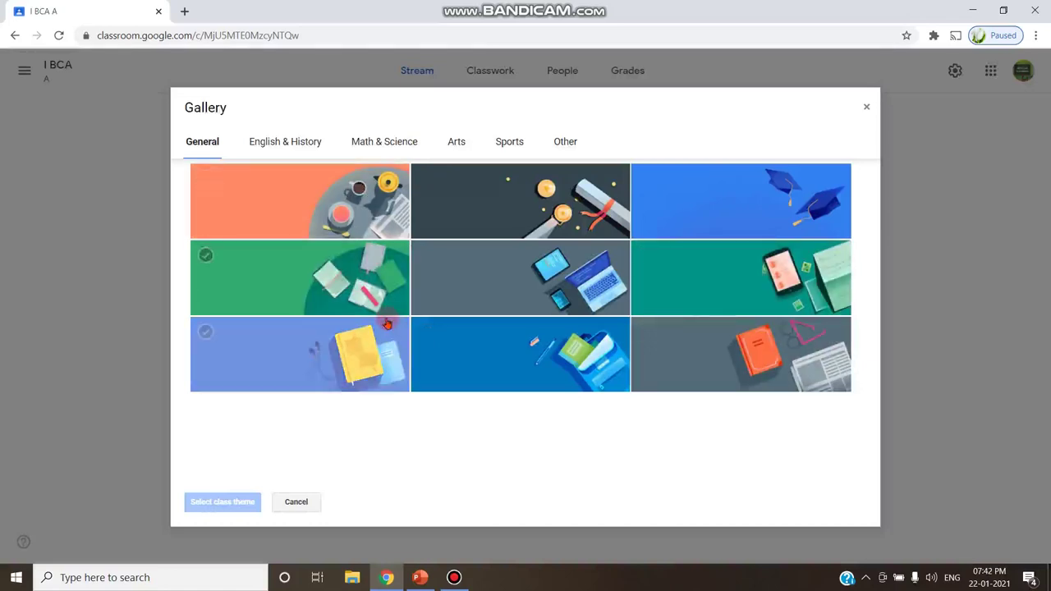
left_click(680, 362)
left_click(214, 503)
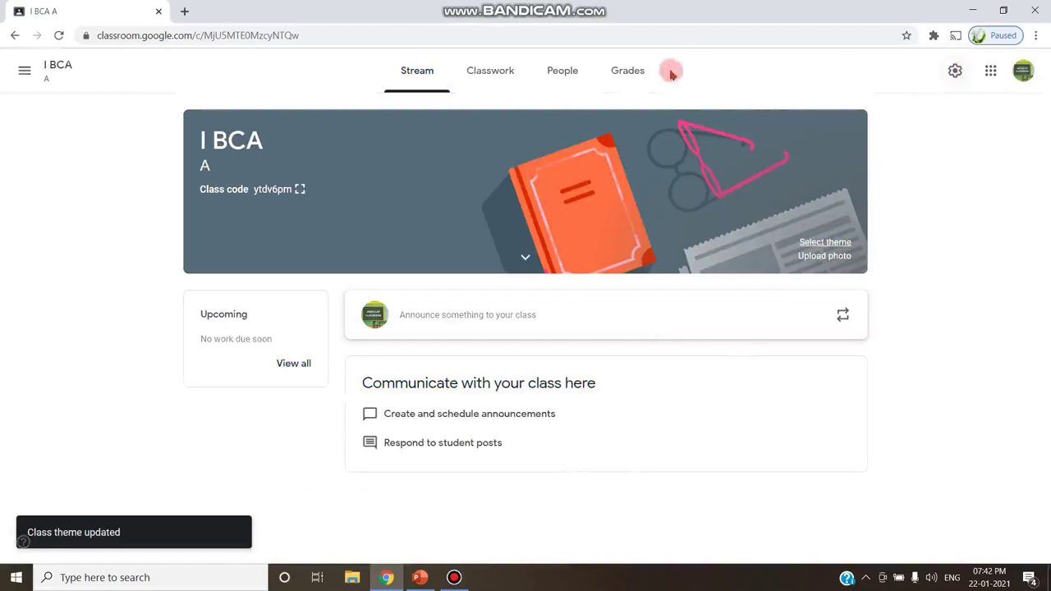
Invite a student to the I BCA class by looking up the contact's name and sending the invitation
left_click(503, 74)
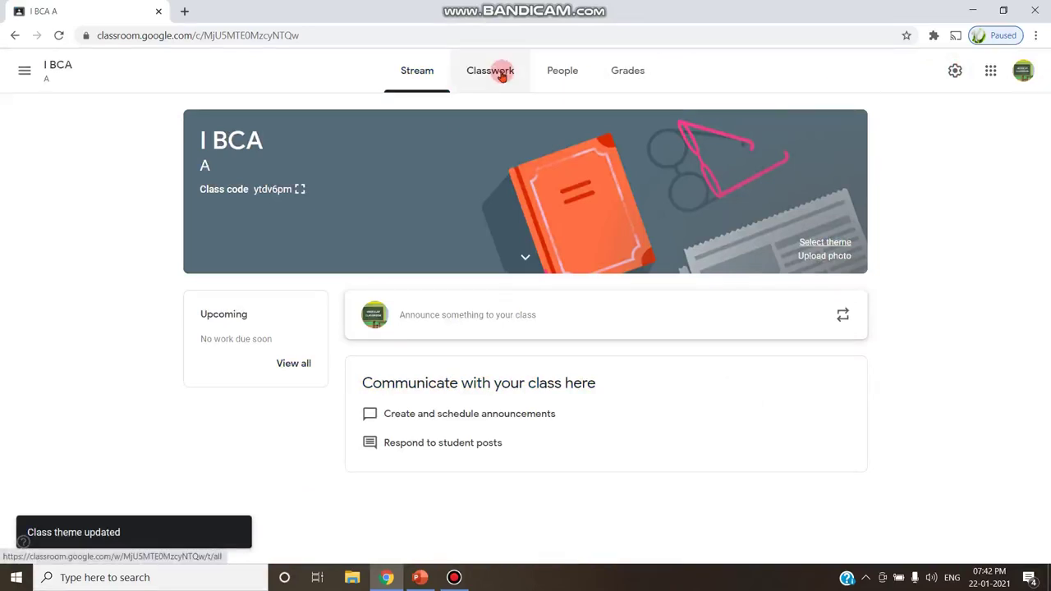
left_click(565, 75)
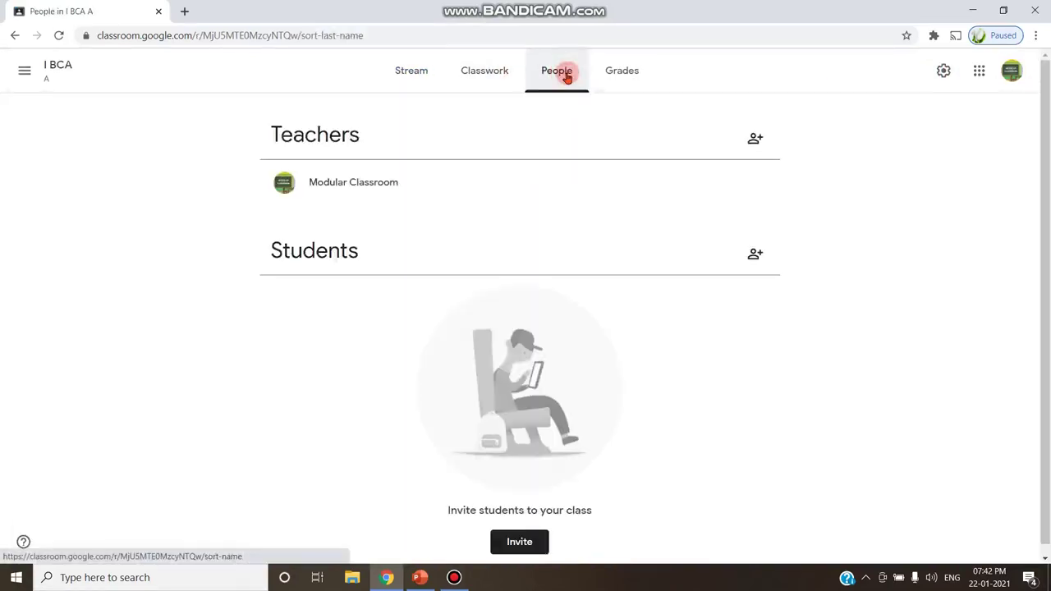
left_click(529, 549)
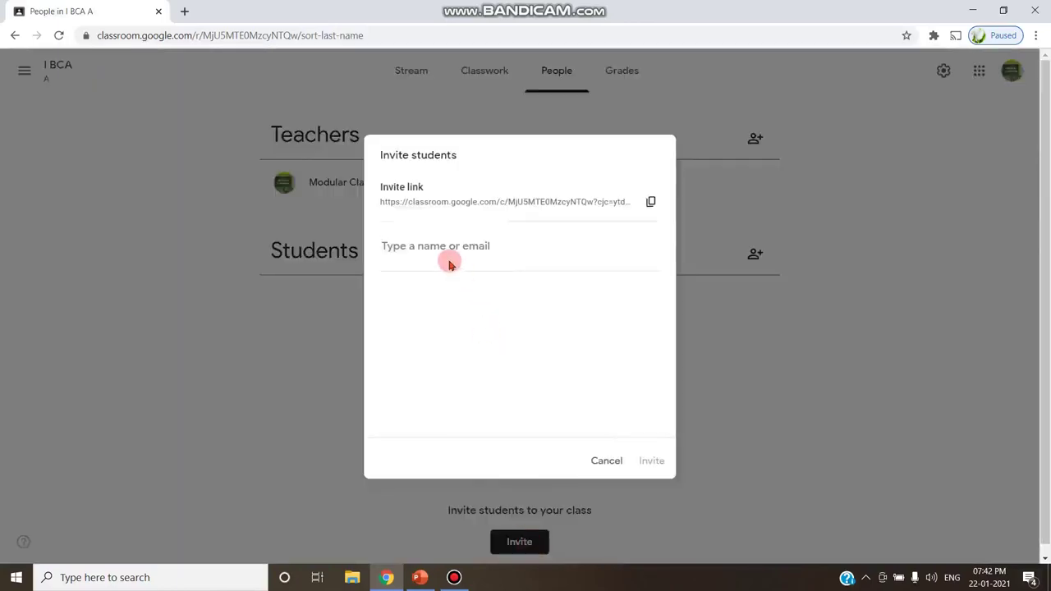
type("m")
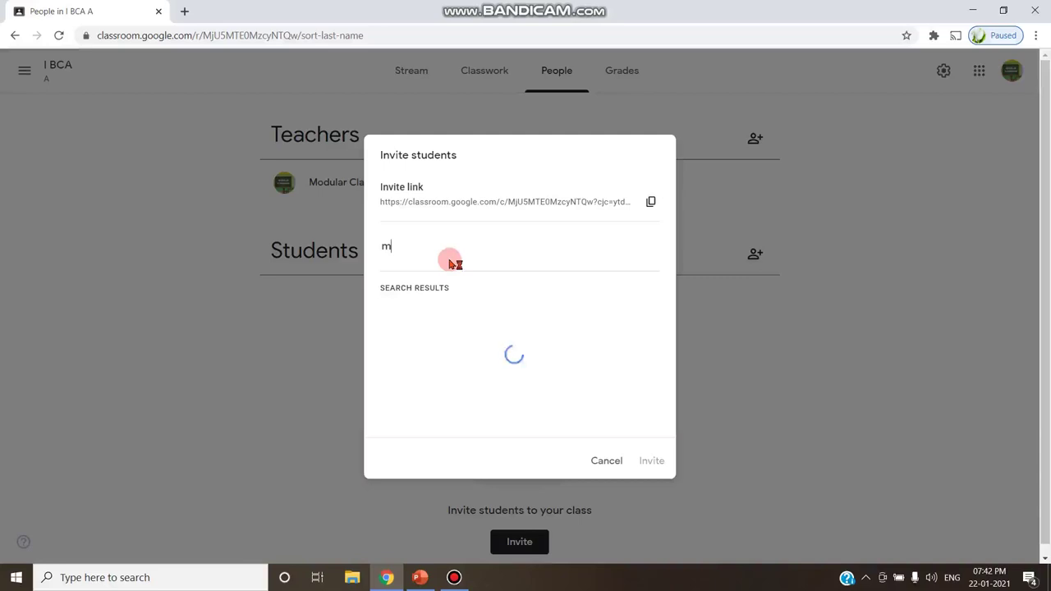
left_click(479, 331)
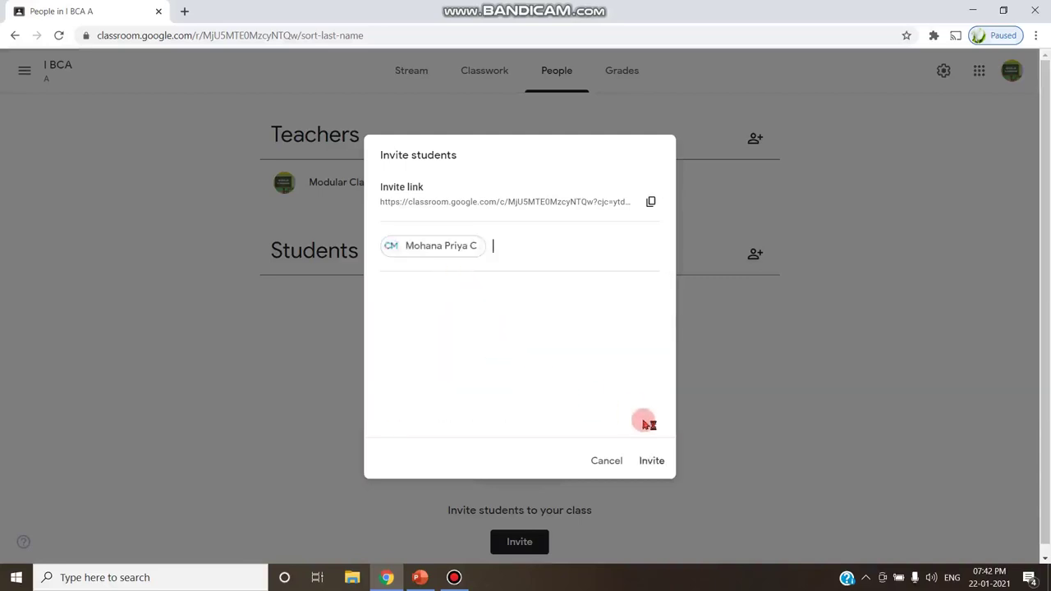
left_click(653, 464)
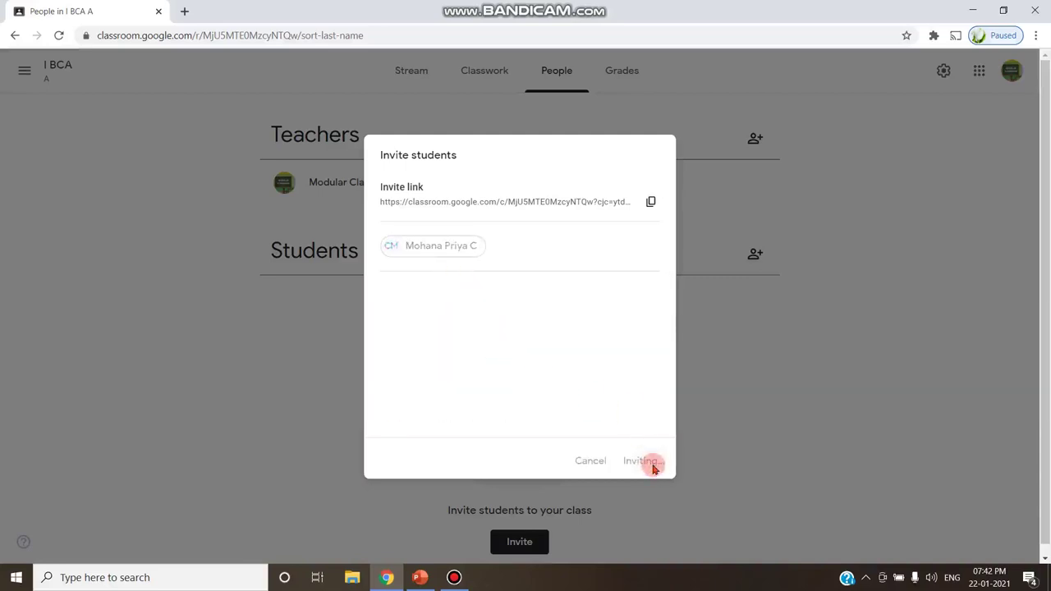
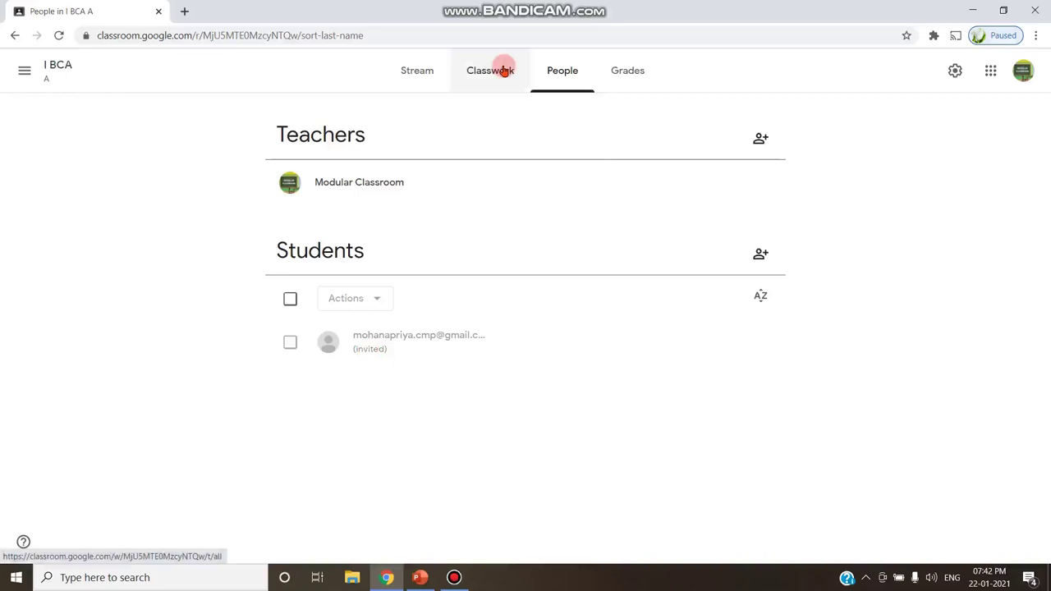
Start a new classwork material for I BCA and title it Unit I
left_click(503, 71)
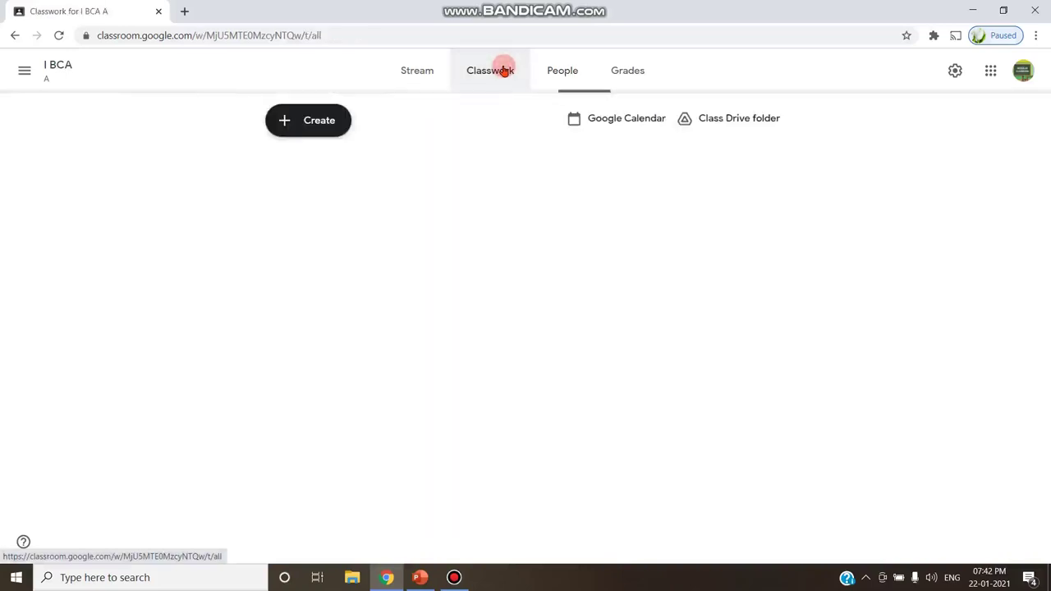
left_click(333, 123)
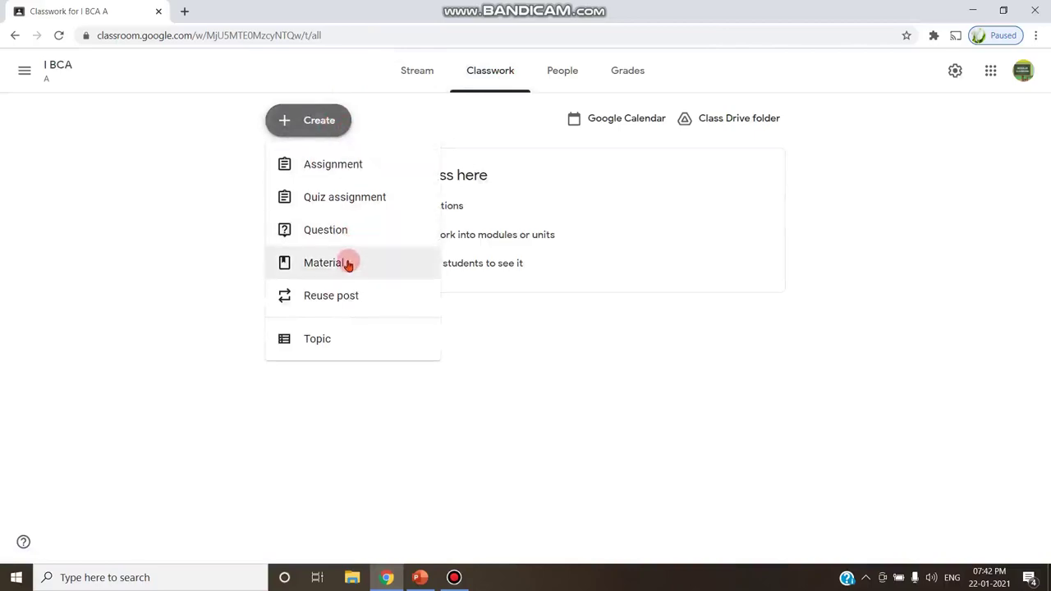
left_click(348, 263)
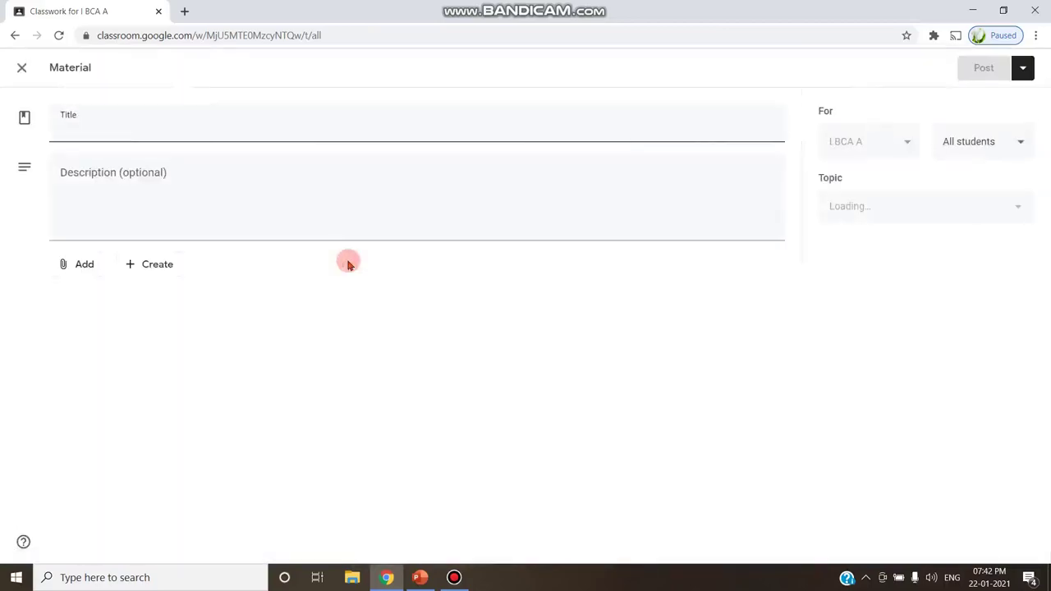
type("Unit I")
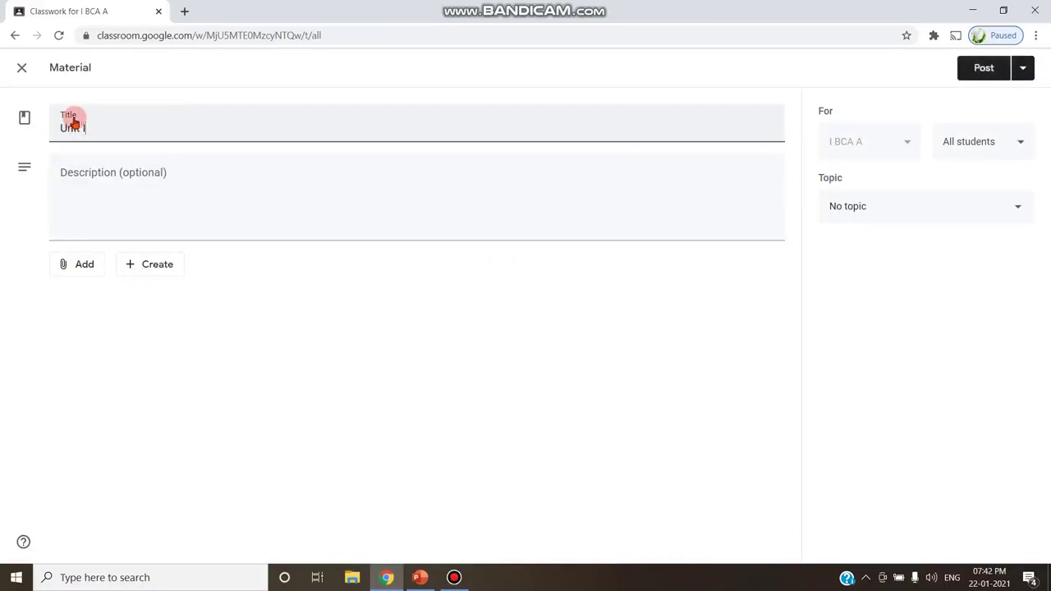
Check the attachment sources for the Unit I material, and open Google Drive in a new browser tab
left_click(89, 259)
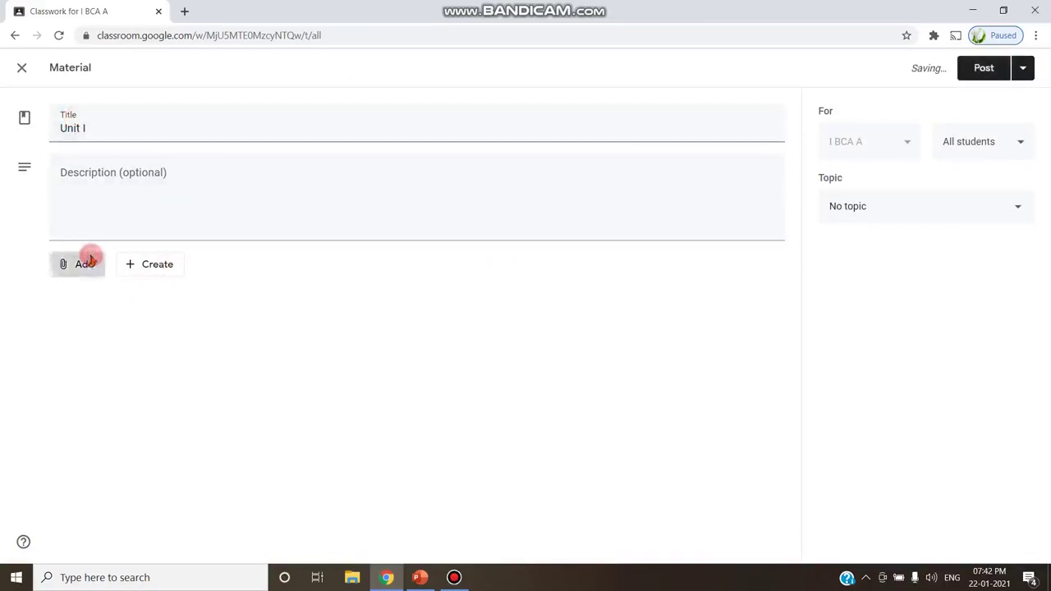
left_click(102, 345)
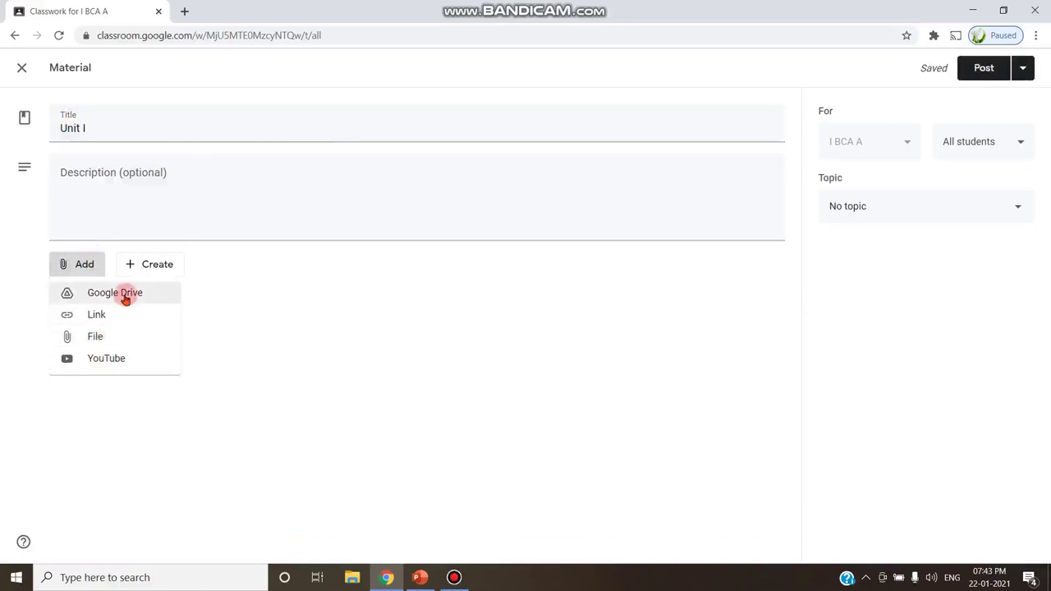
left_click(184, 14)
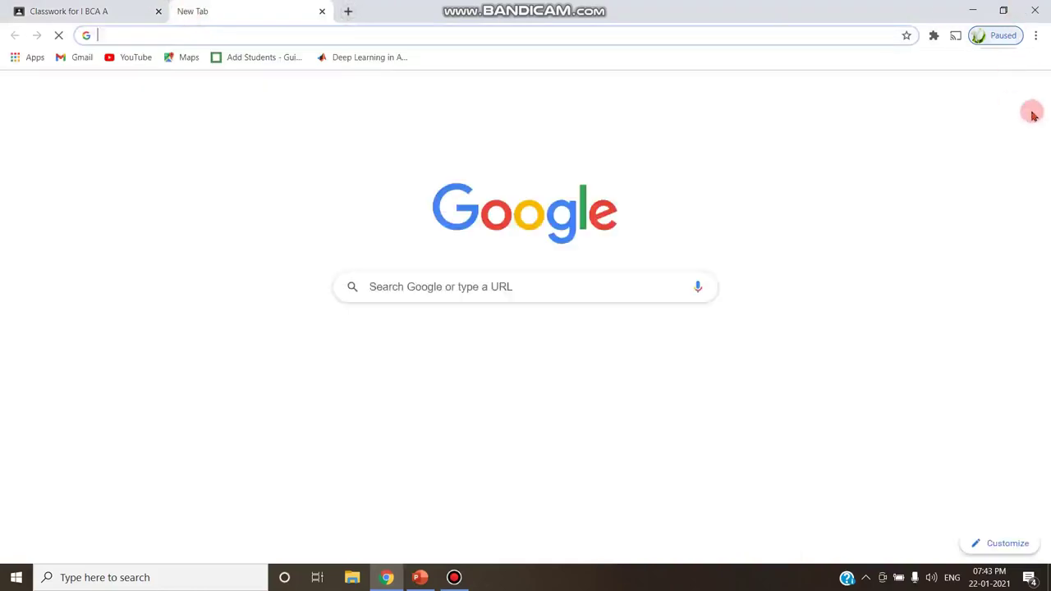
left_click(995, 92)
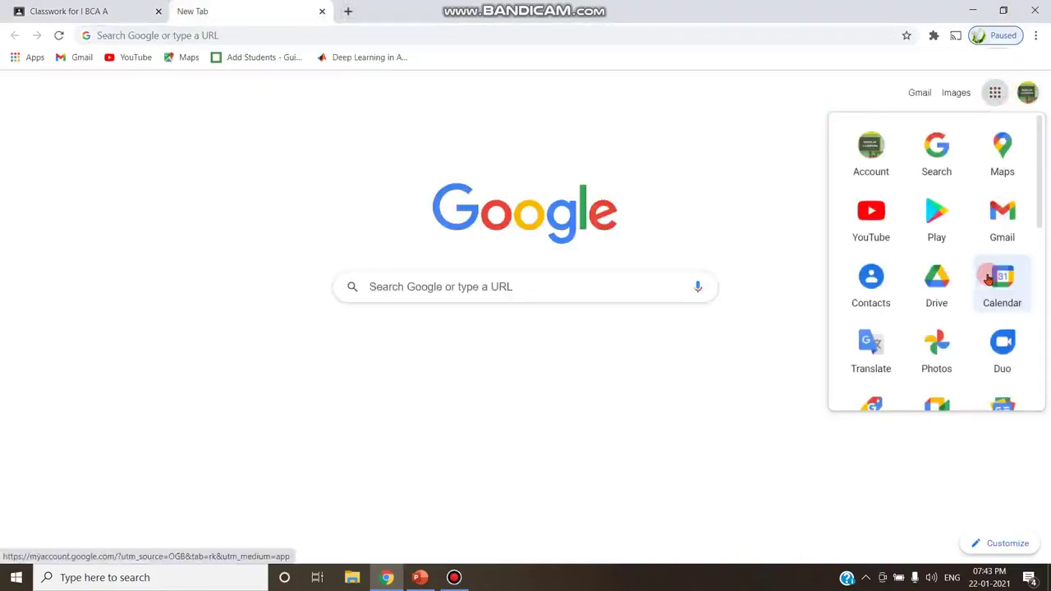
left_click(936, 279)
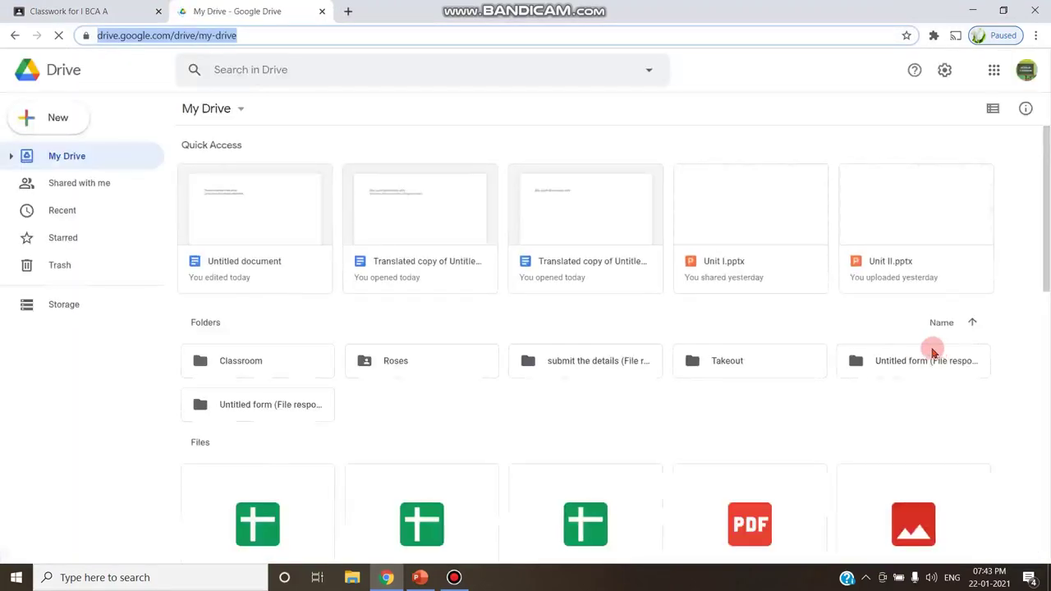
Upload the Unit I presentation from the Desktop folder to My Drive
left_click(43, 118)
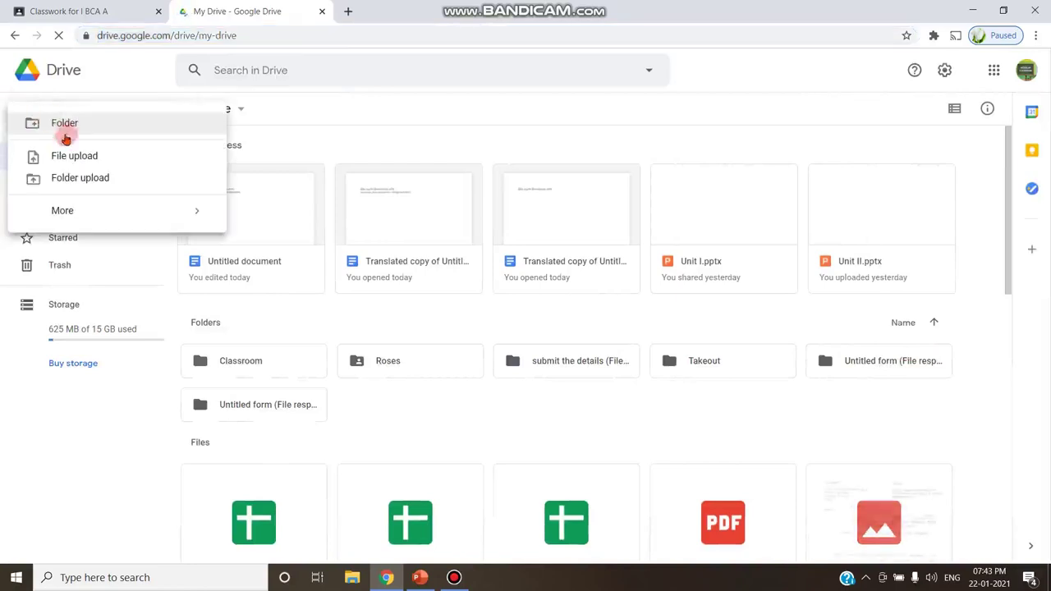
left_click(76, 162)
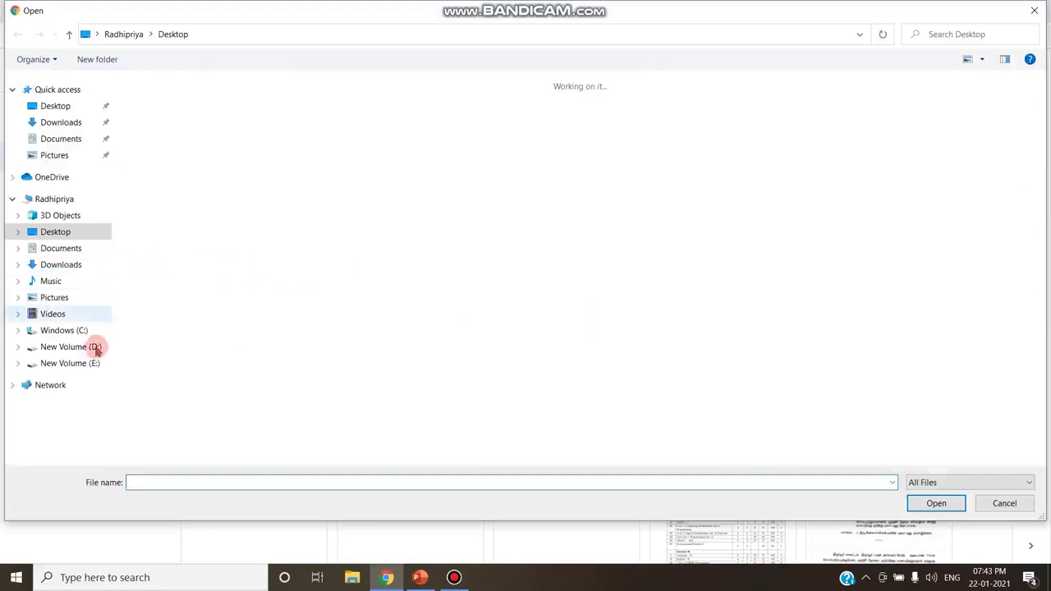
left_click(73, 106)
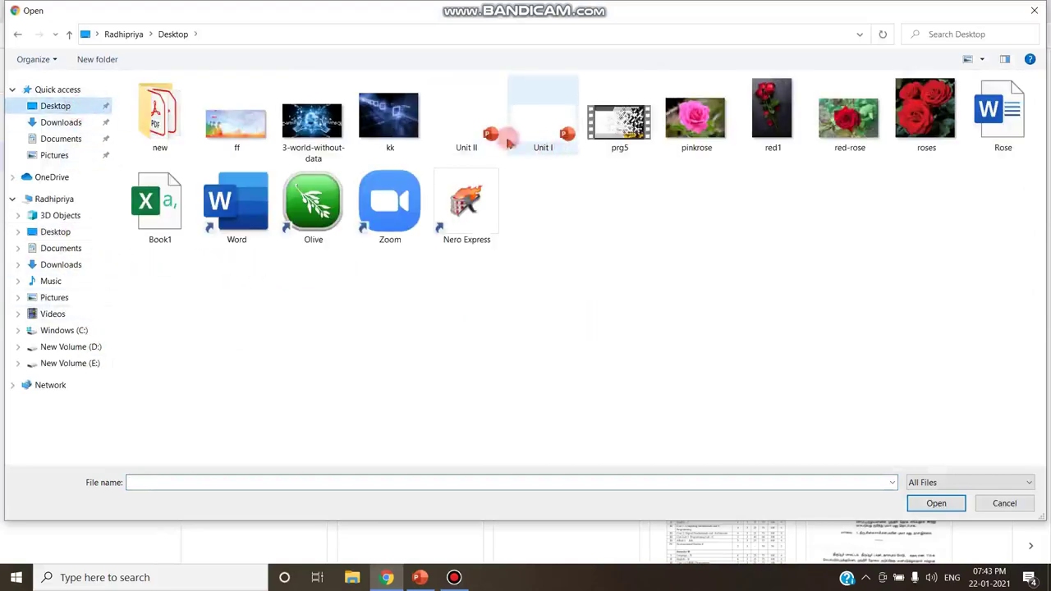
left_click(476, 138)
left_click(542, 124)
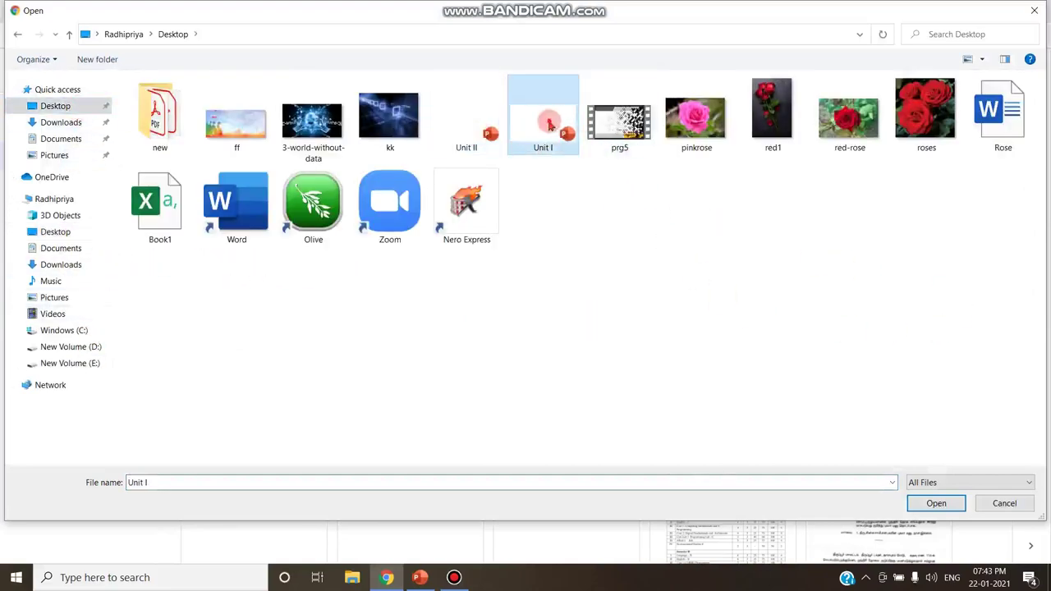
left_click(916, 495)
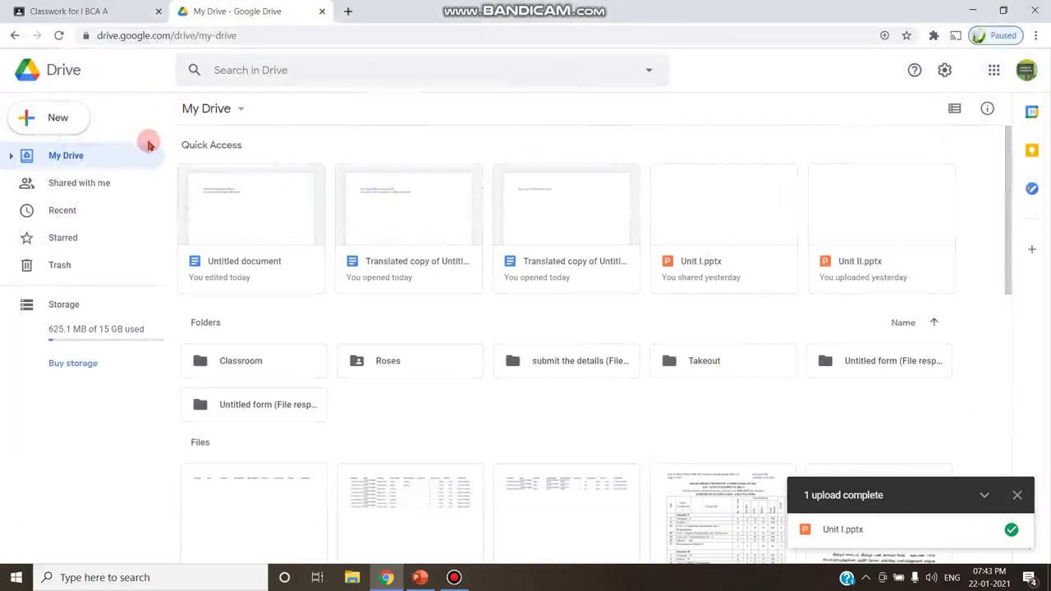
Upload the Unit II presentation from the Desktop folder to Drive
left_click(58, 115)
left_click(103, 156)
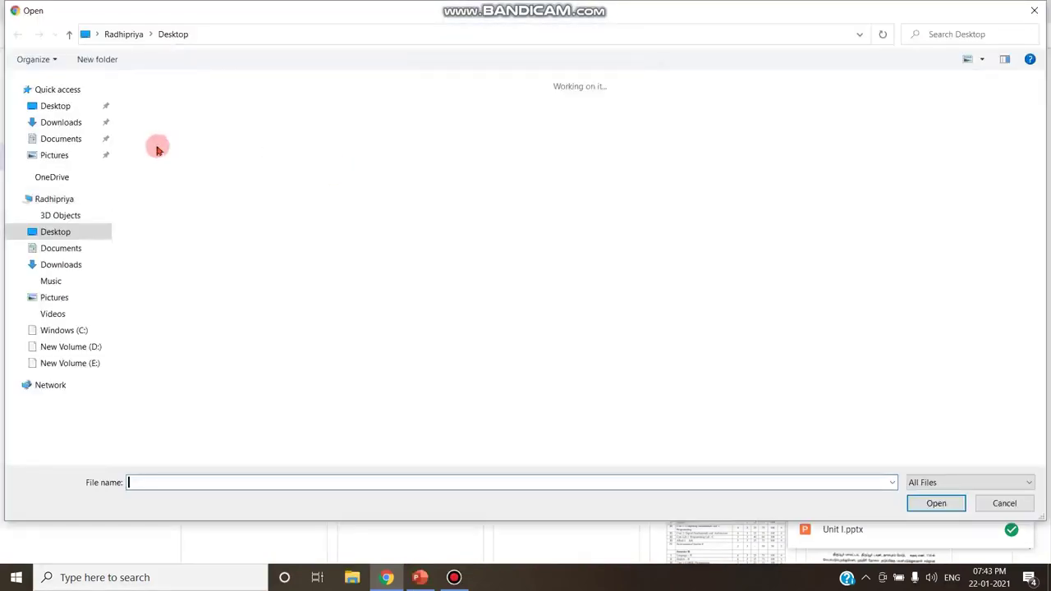
left_click(466, 119)
left_click(936, 503)
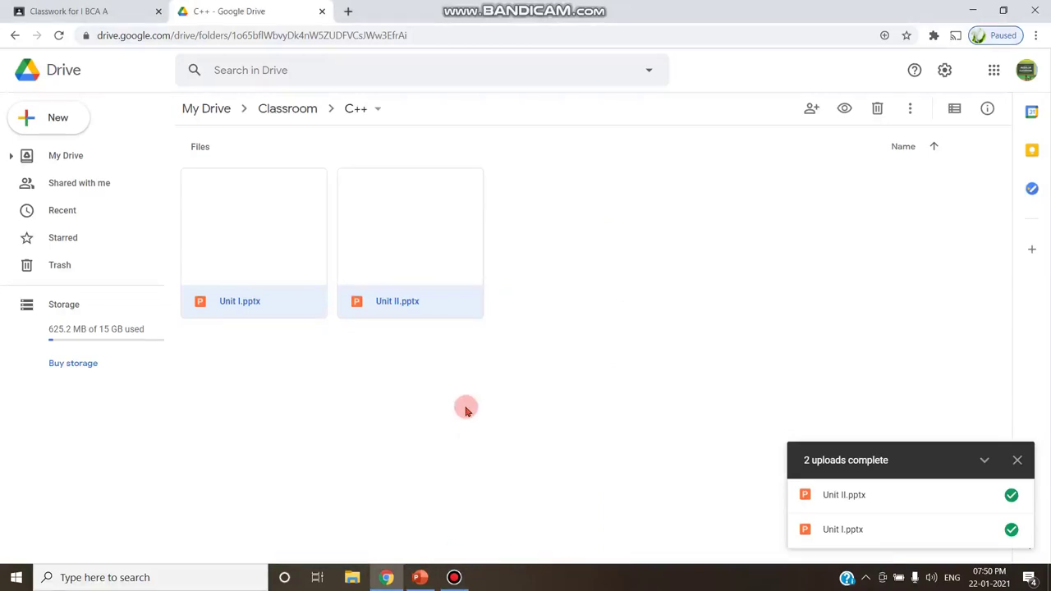
Move Unit I.pptx and Unit II.pptx into a new folder named EContent inside the C++ class folder, and open that folder
right_click(369, 303)
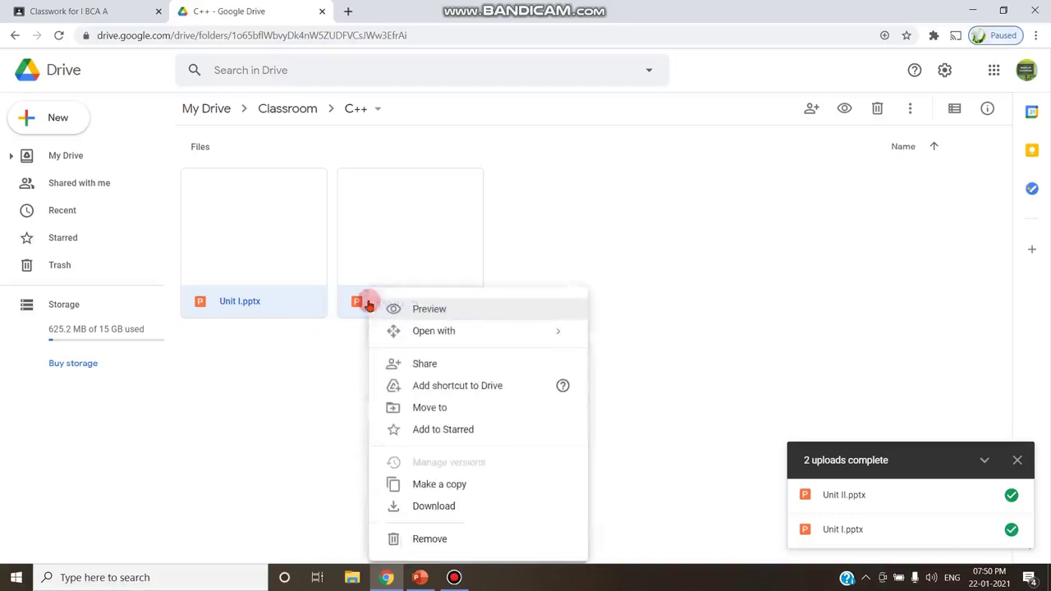
left_click(434, 408)
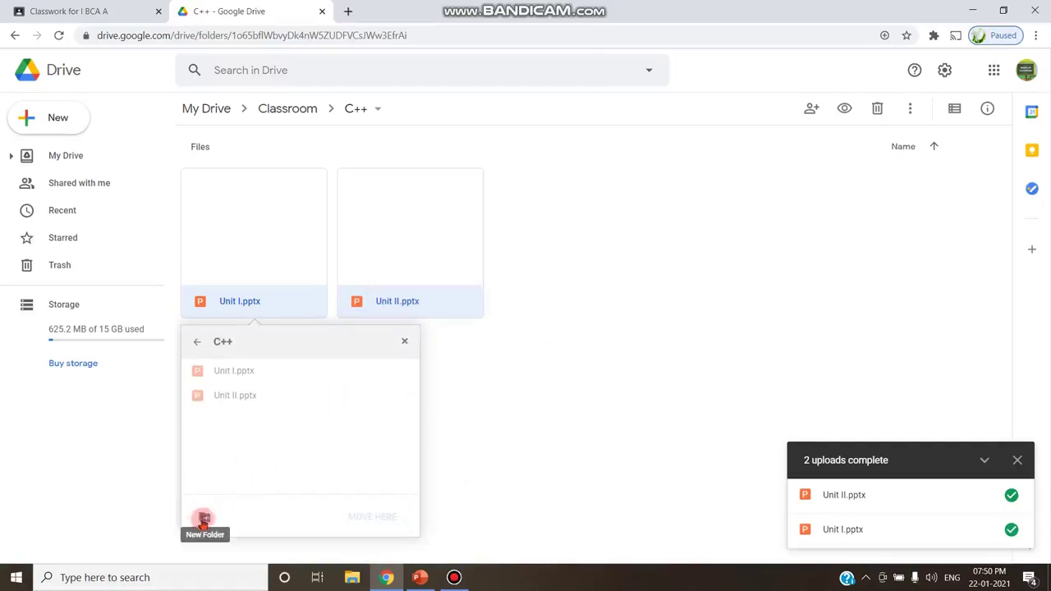
left_click(204, 519)
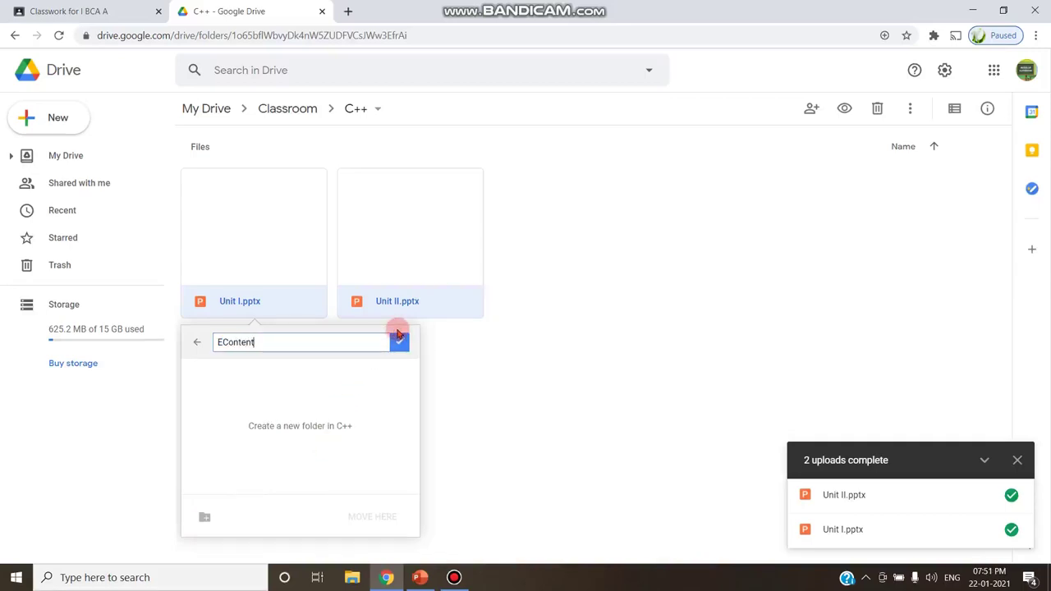
left_click(398, 340)
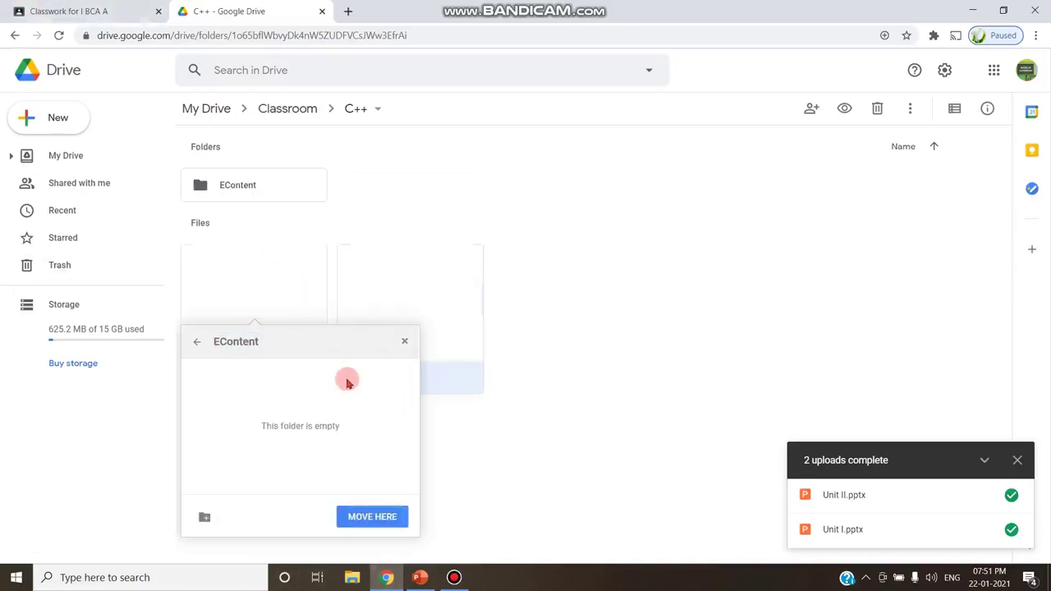
left_click(359, 520)
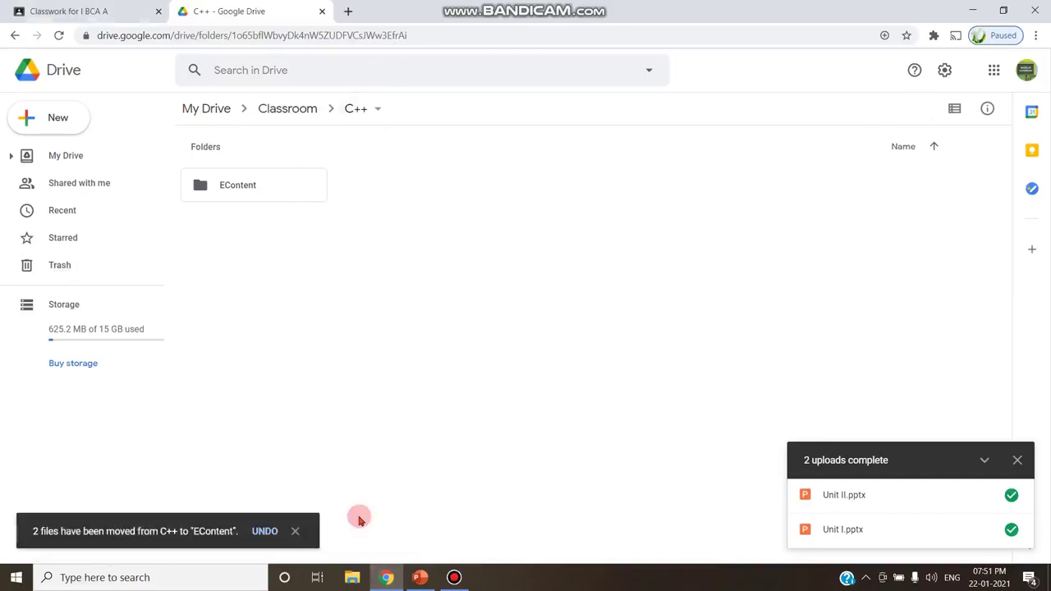
left_click(255, 186)
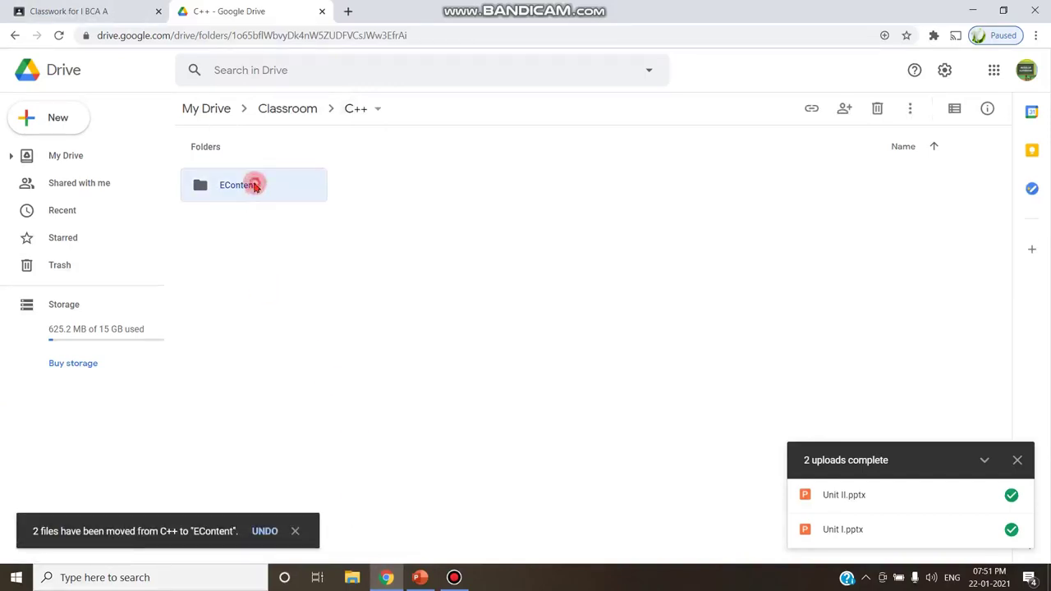
double_click(255, 186)
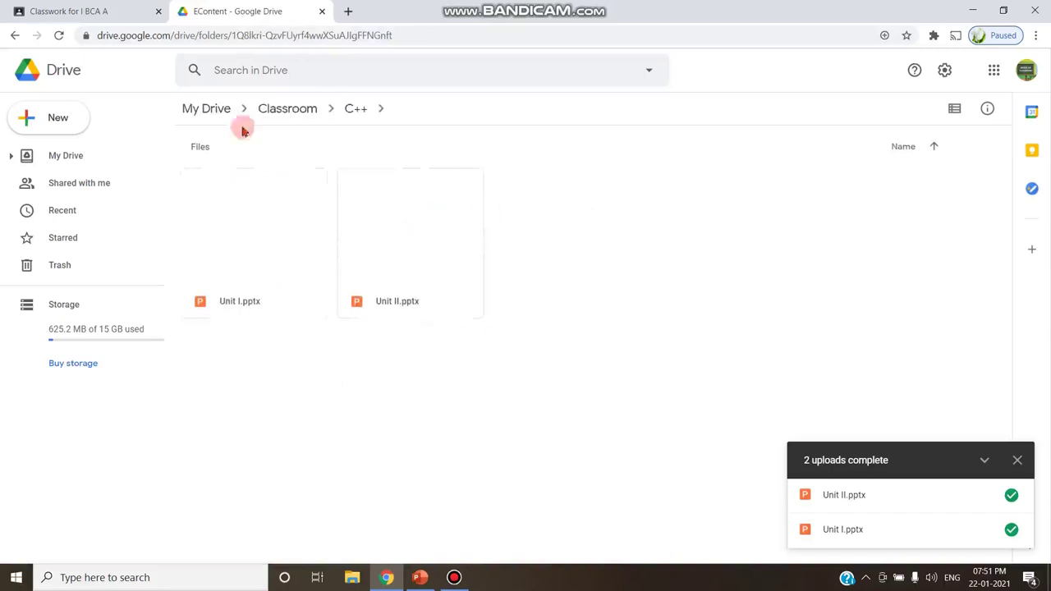